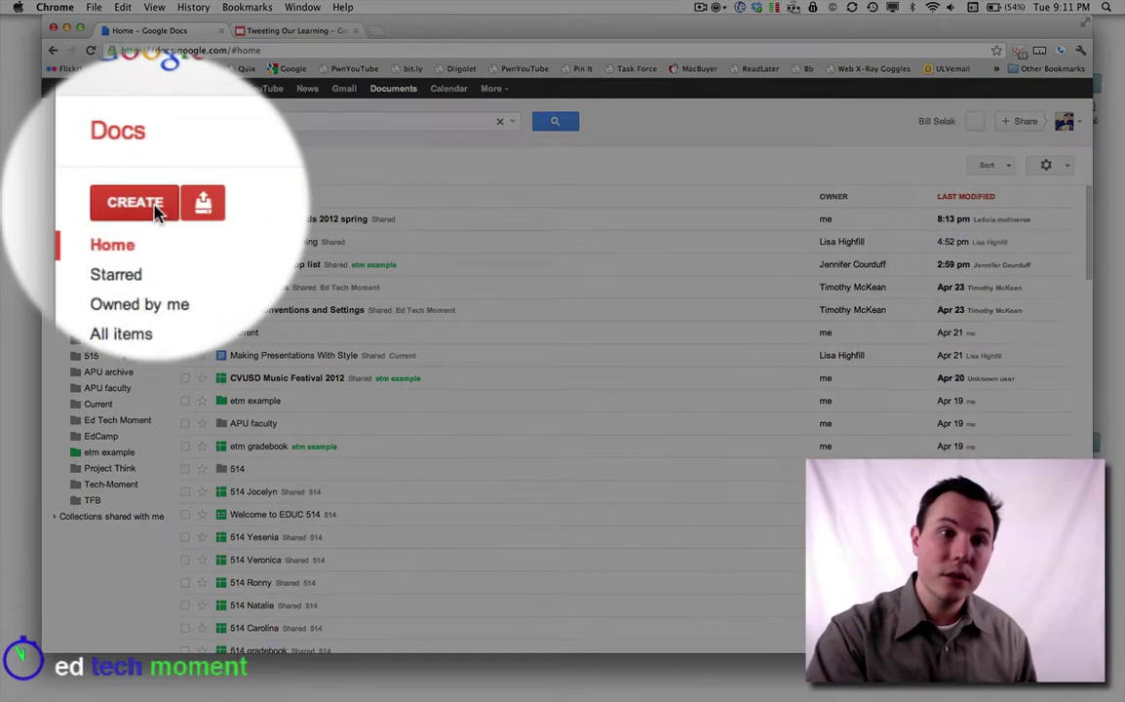
Create a new presentation via CREATE > Presentation and apply the Dark Gradient theme.
{"action": "left_click", "coordinate": [85, 203]}
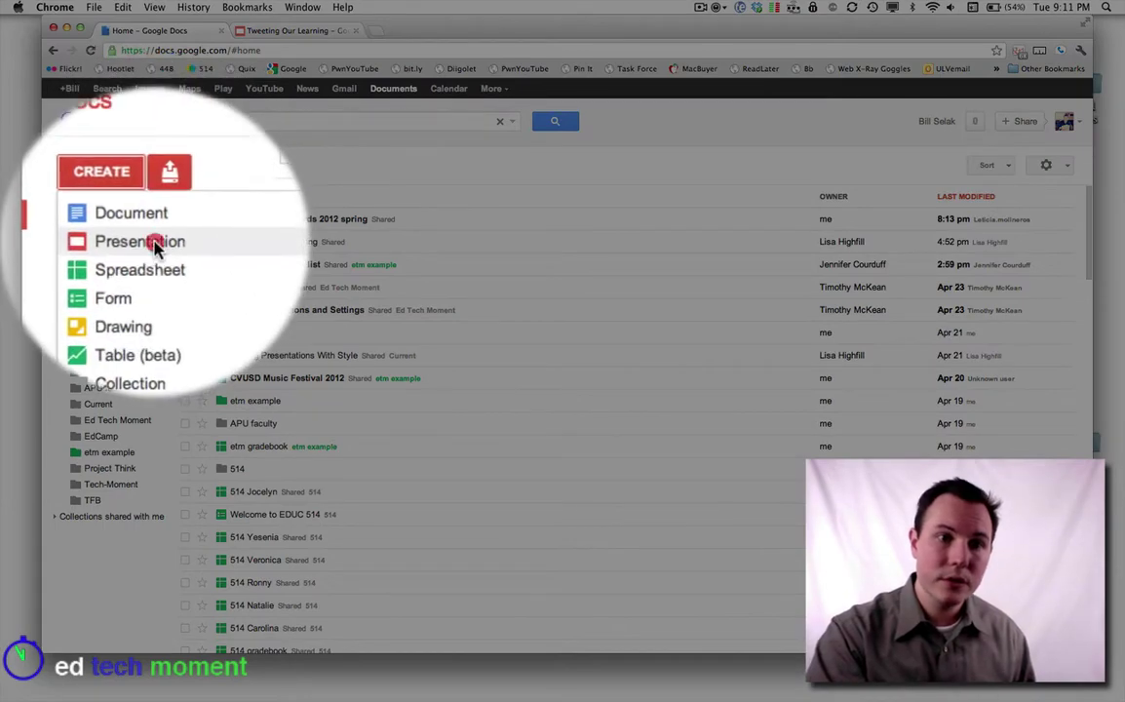
{"action": "left_click", "coordinate": [151, 241]}
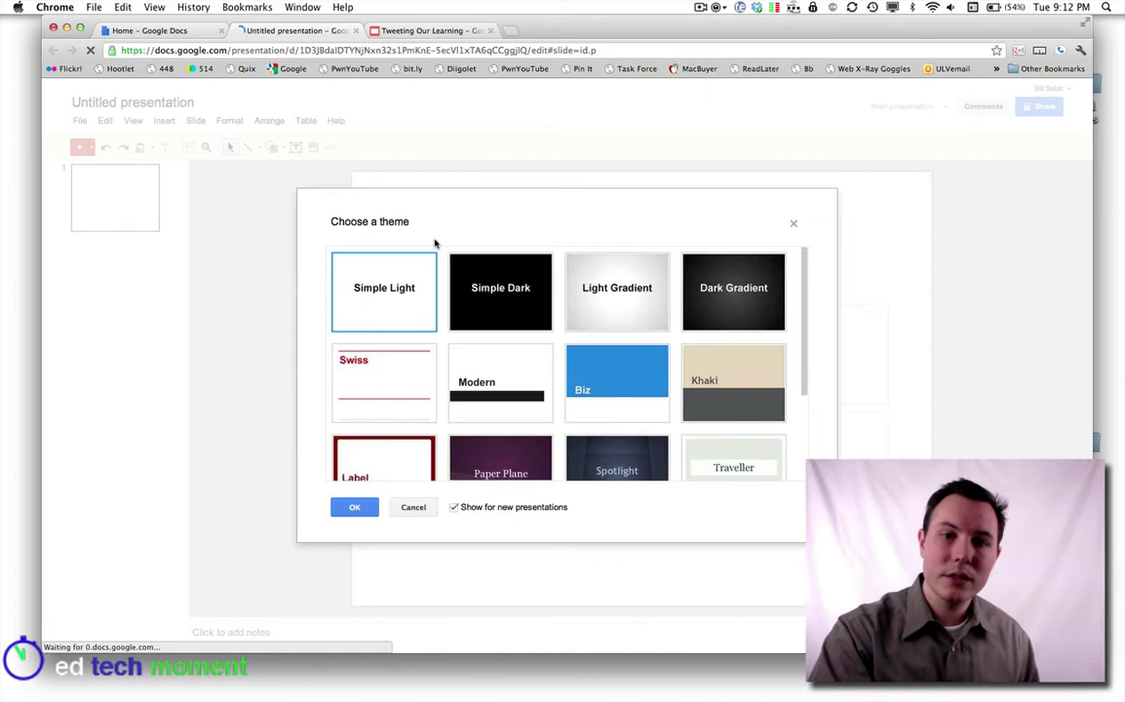
{"action": "left_click", "coordinate": [734, 312]}
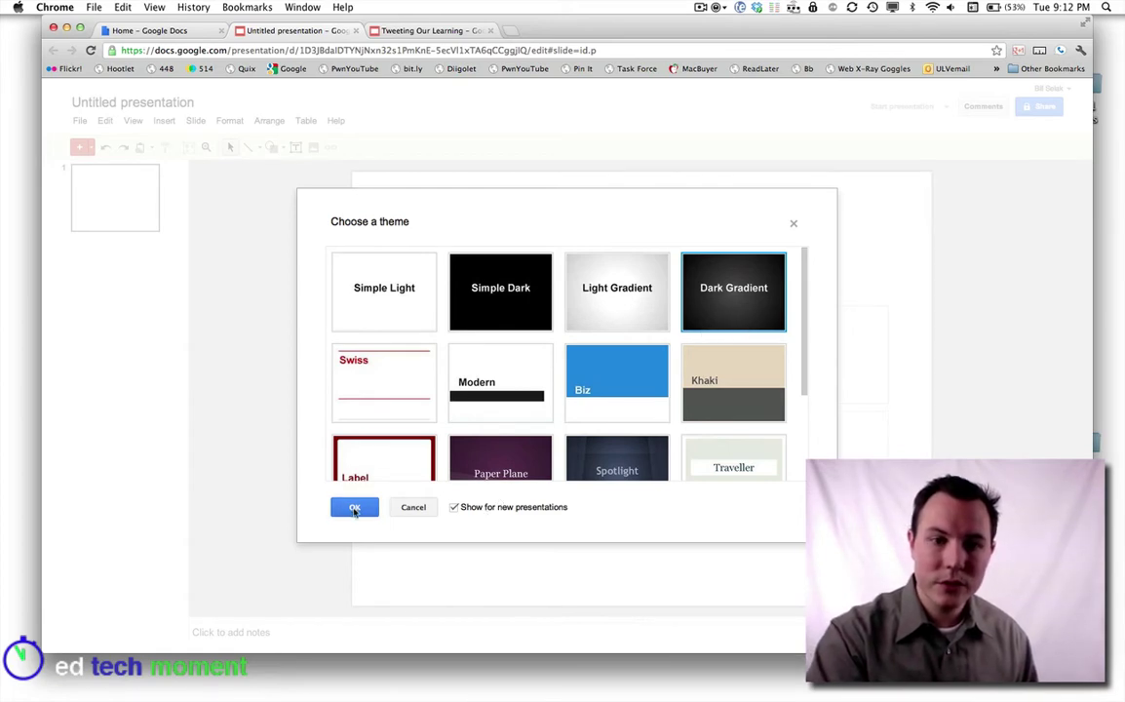
{"action": "left_click", "coordinate": [354, 508]}
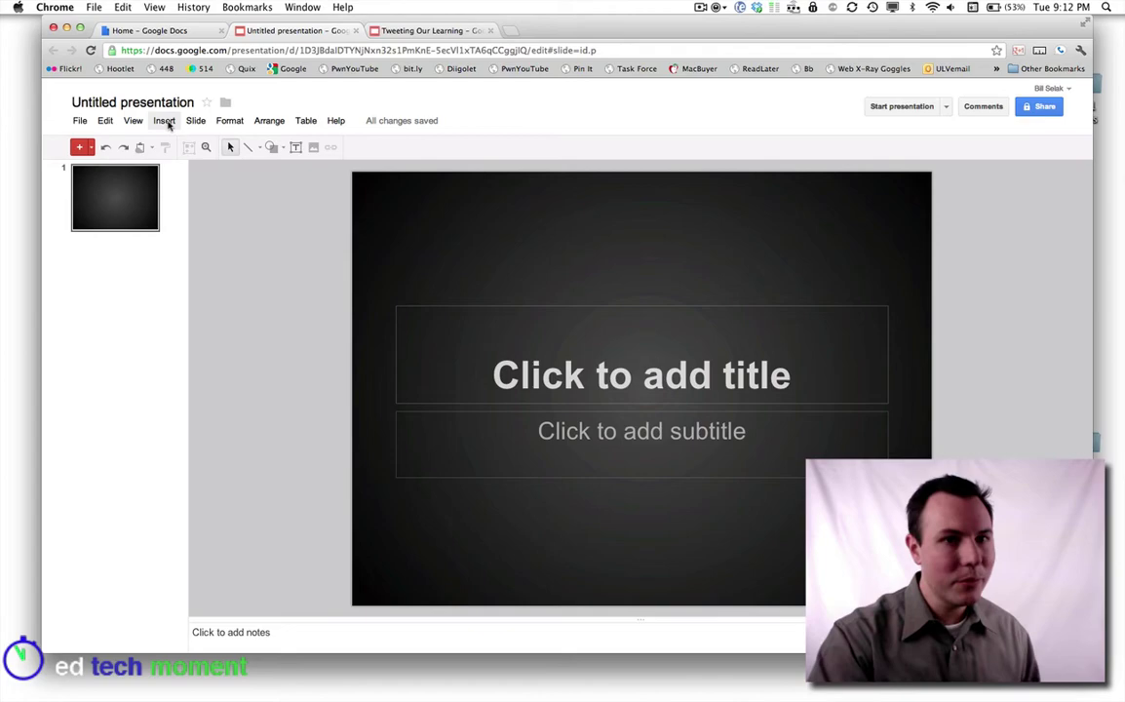
Look through the Insert and Slide menus of the new presentation.
{"action": "left_click", "coordinate": [163, 121]}
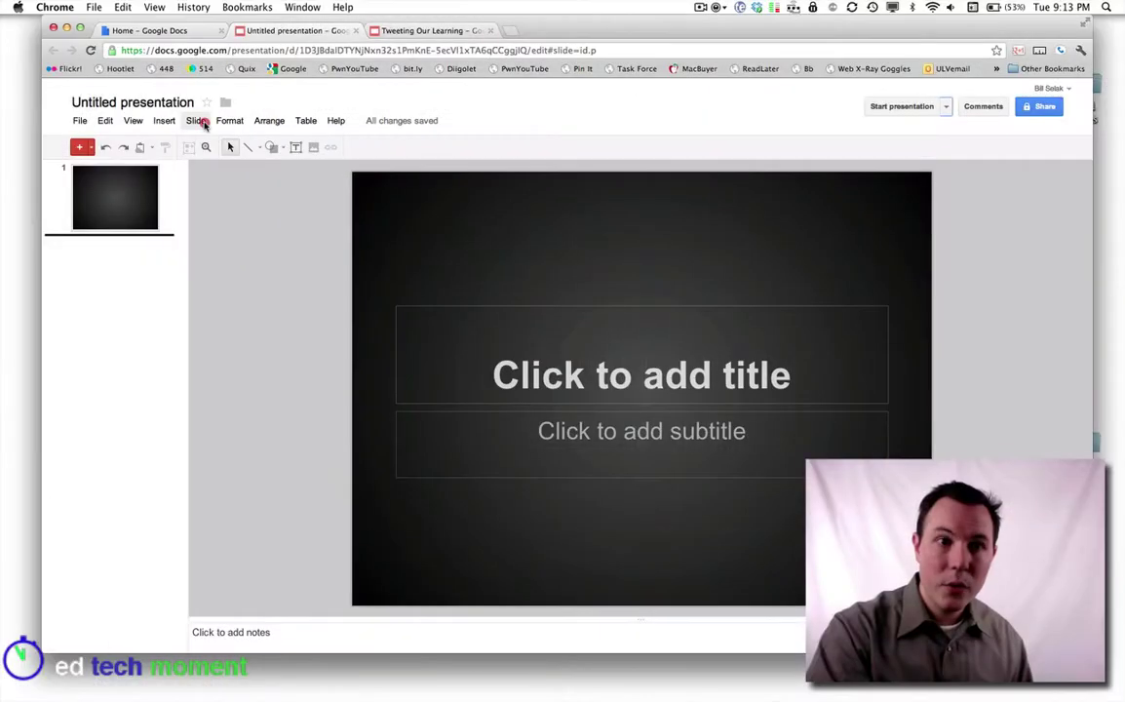
{"action": "left_click", "coordinate": [196, 118]}
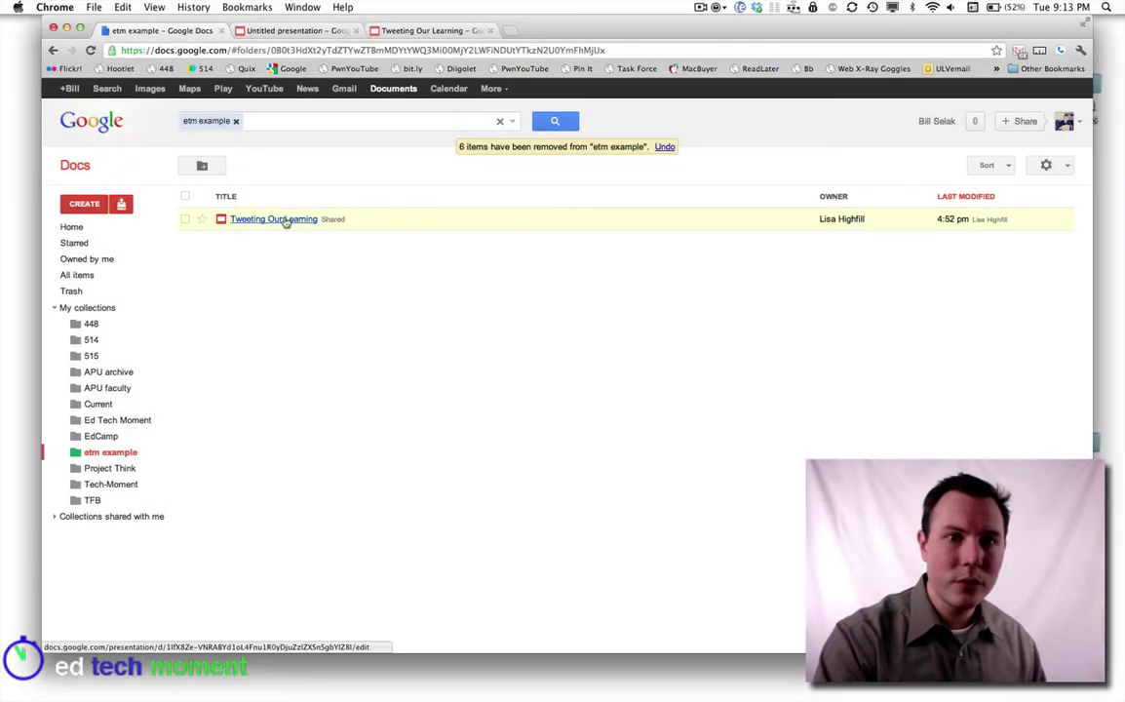
Switch to the Tweeting Our Learning deck and review its sharing settings.
{"action": "left_click", "coordinate": [435, 30]}
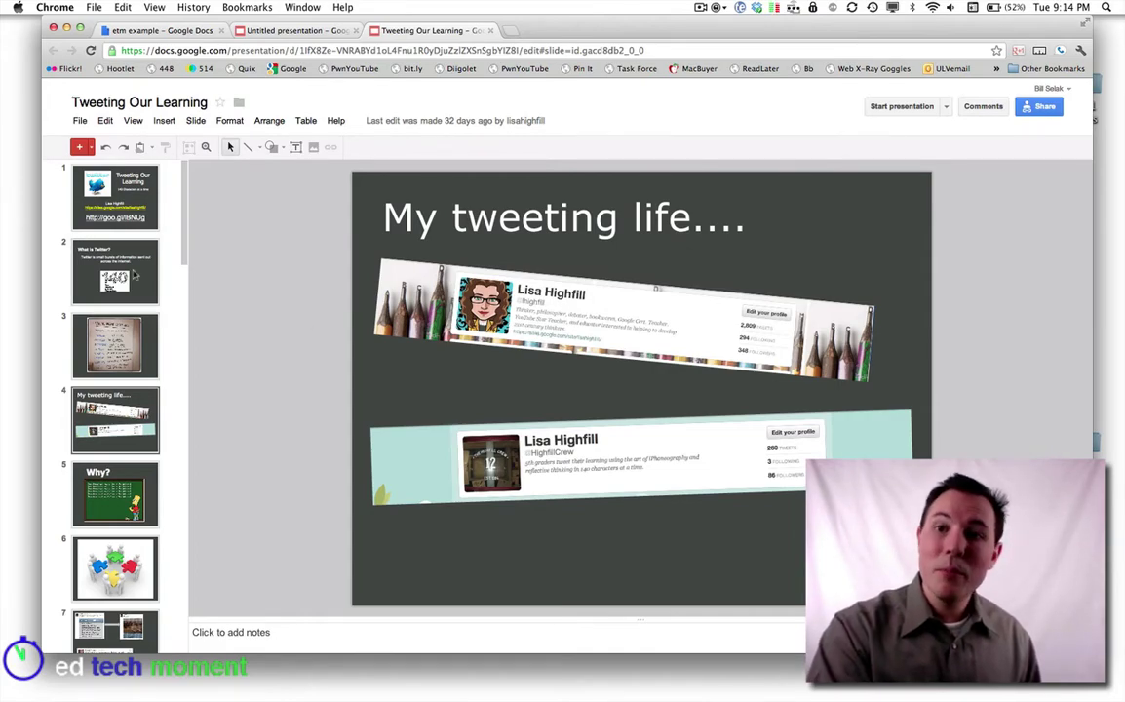
{"action": "left_click", "coordinate": [1033, 108]}
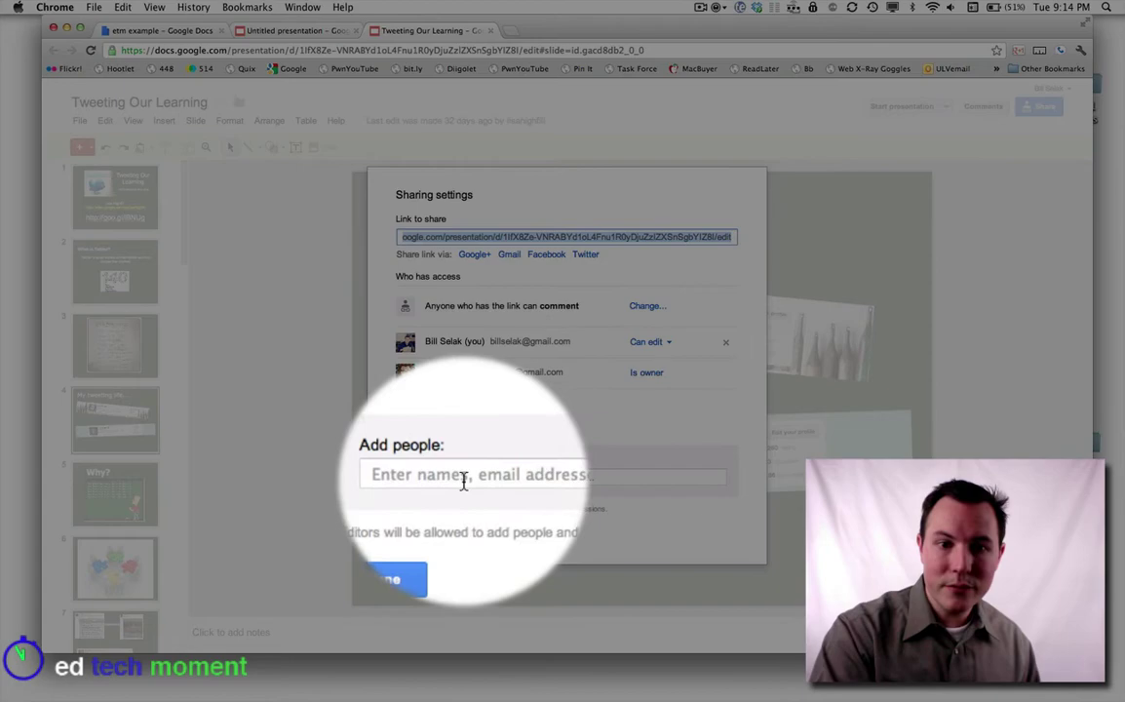
{"action": "left_click", "coordinate": [426, 541]}
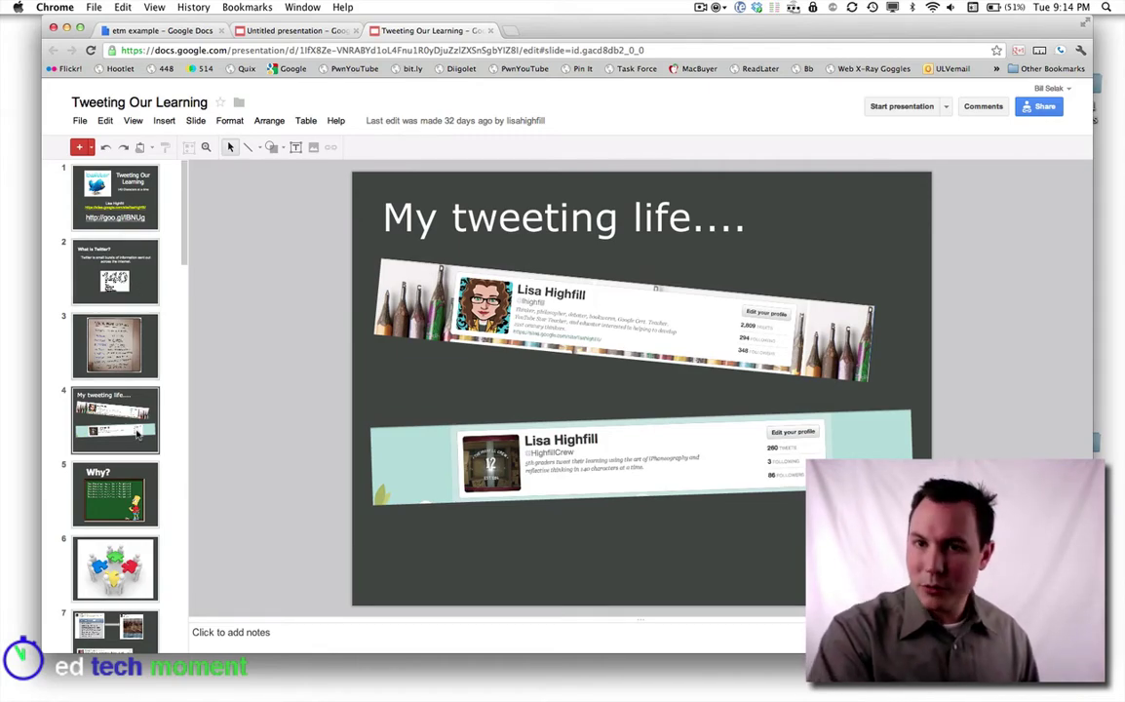
Write speaker notes for the slide, then start and cancel a comment on the top profile image.
{"action": "left_click", "coordinate": [219, 632]}
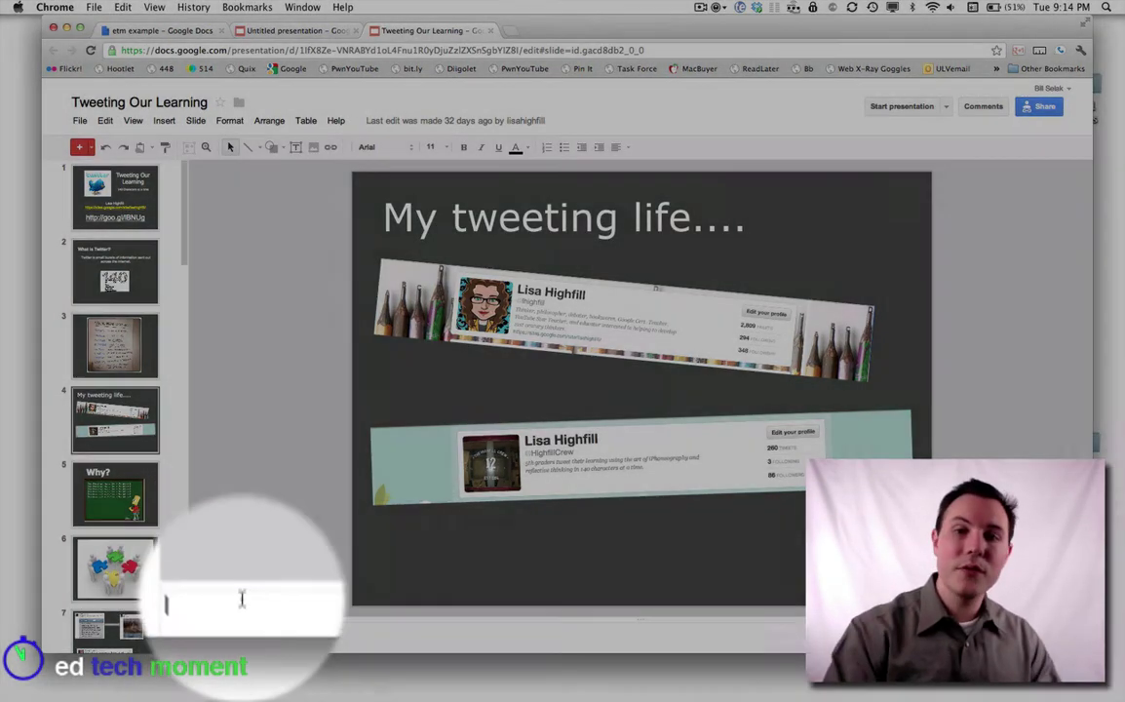
{"action": "left_click", "coordinate": [378, 314]}
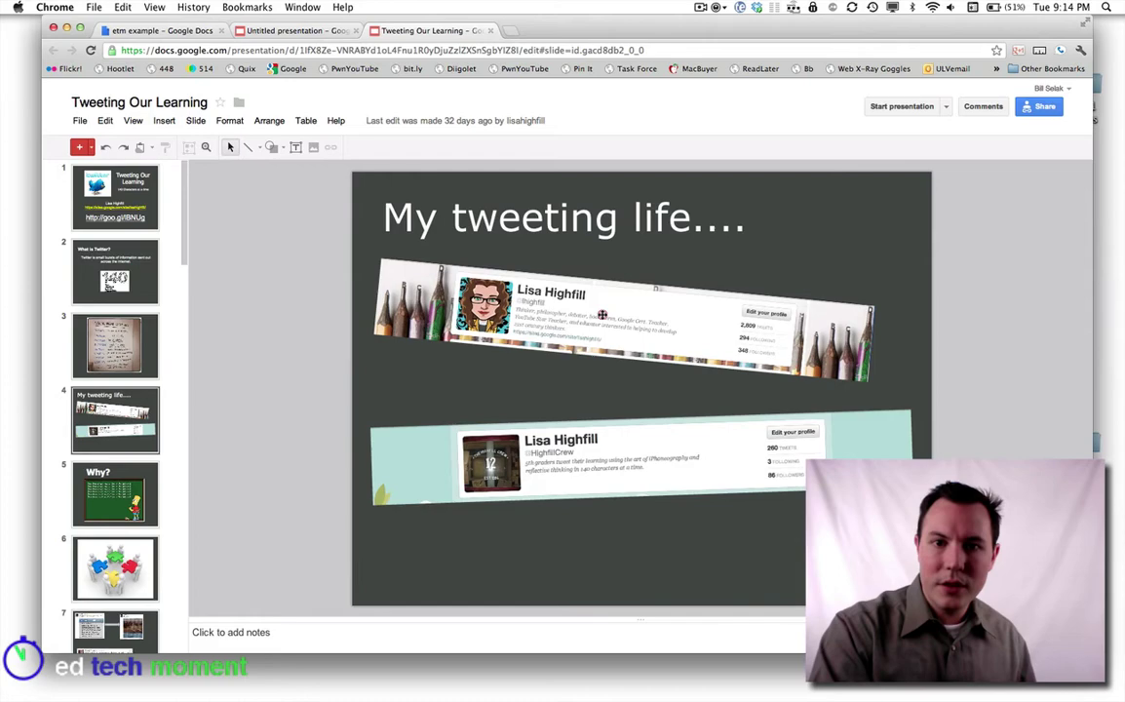
{"action": "left_click", "coordinate": [603, 315]}
{"action": "right_click", "coordinate": [597, 312]}
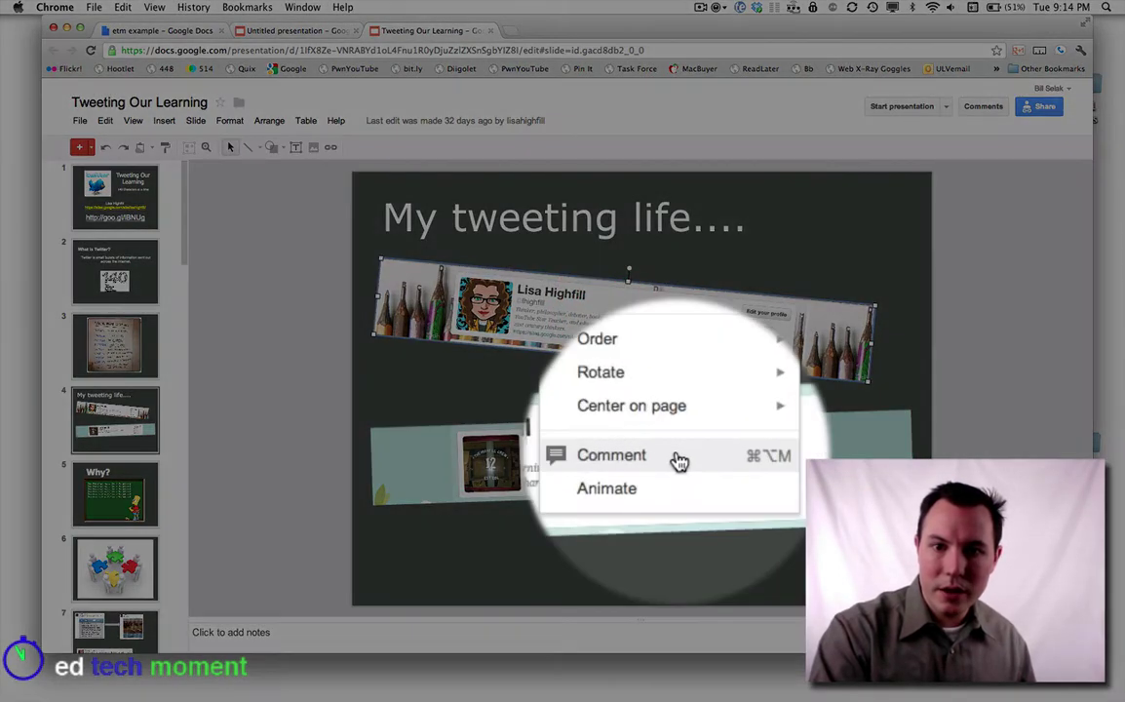
{"action": "left_click", "coordinate": [678, 456]}
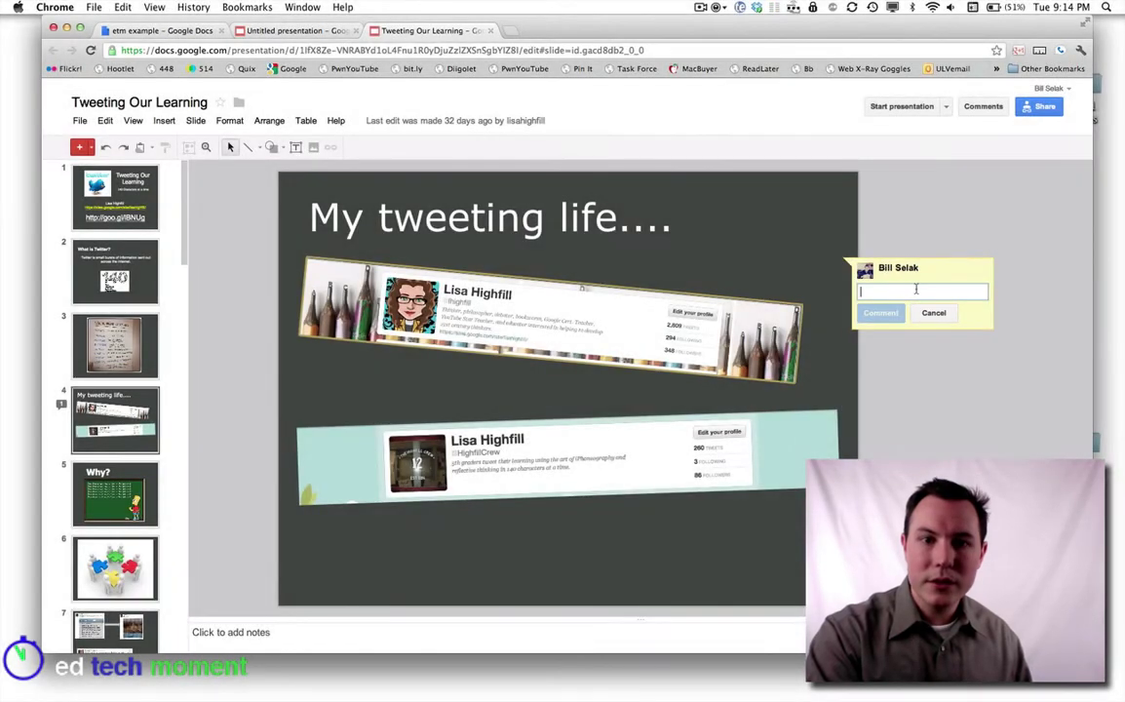
{"action": "left_click", "coordinate": [933, 313]}
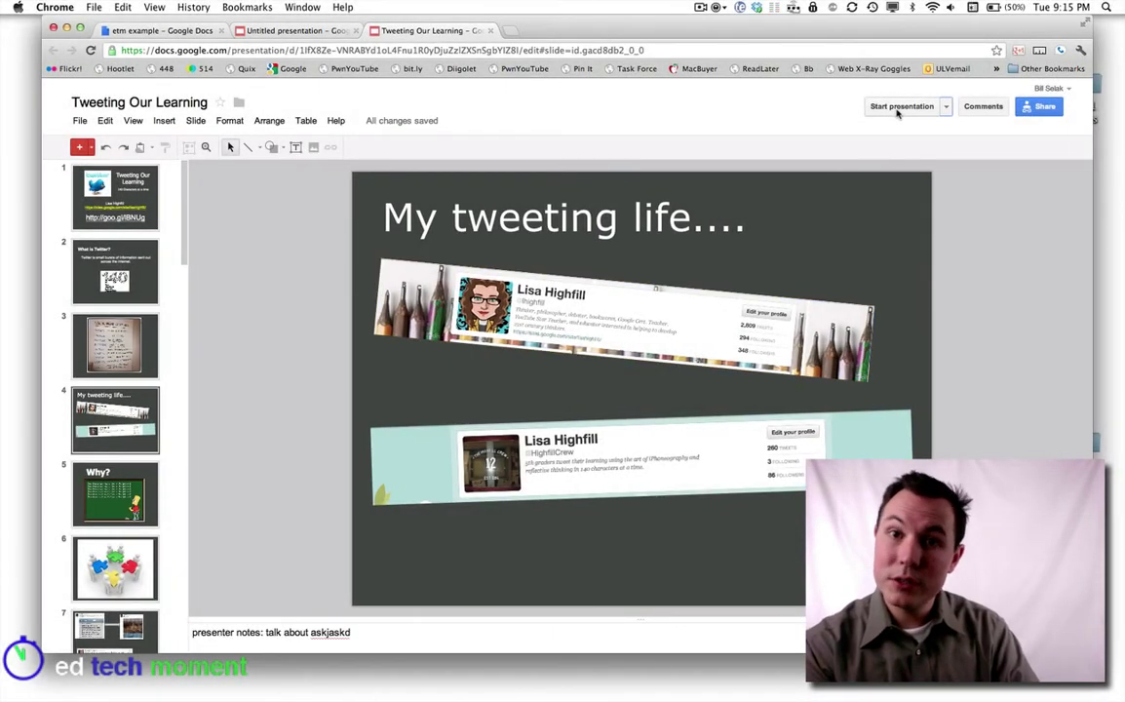
{"action": "left_click", "coordinate": [897, 109]}
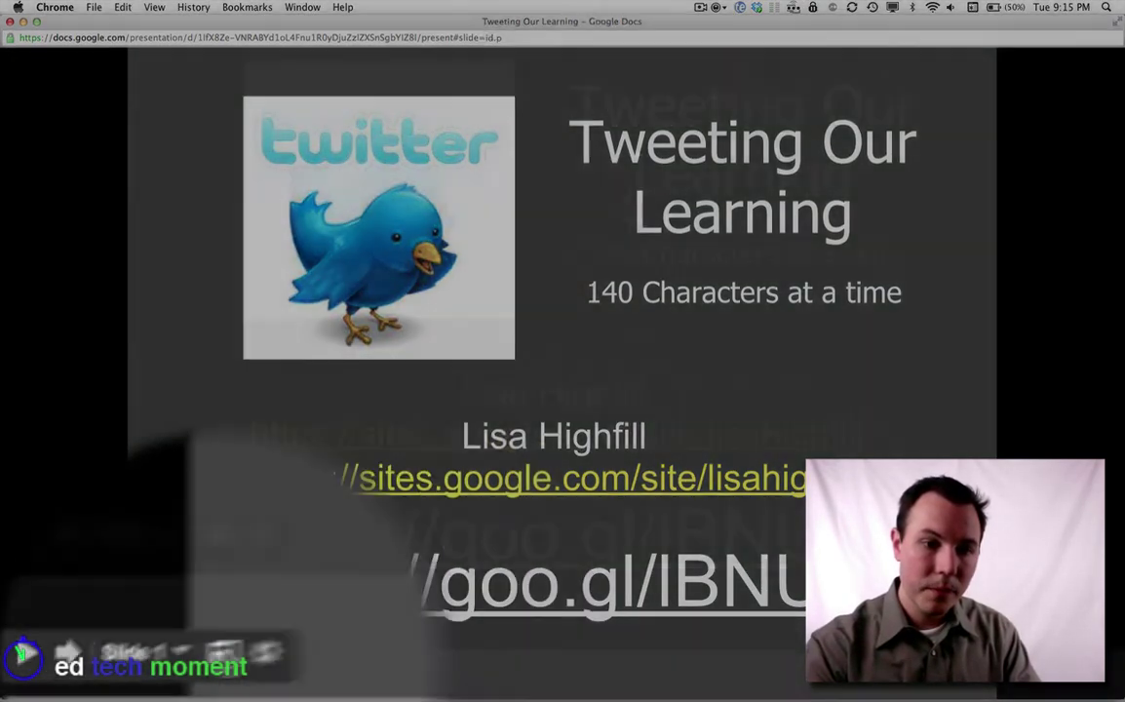
{"action": "left_click", "coordinate": [139, 633]}
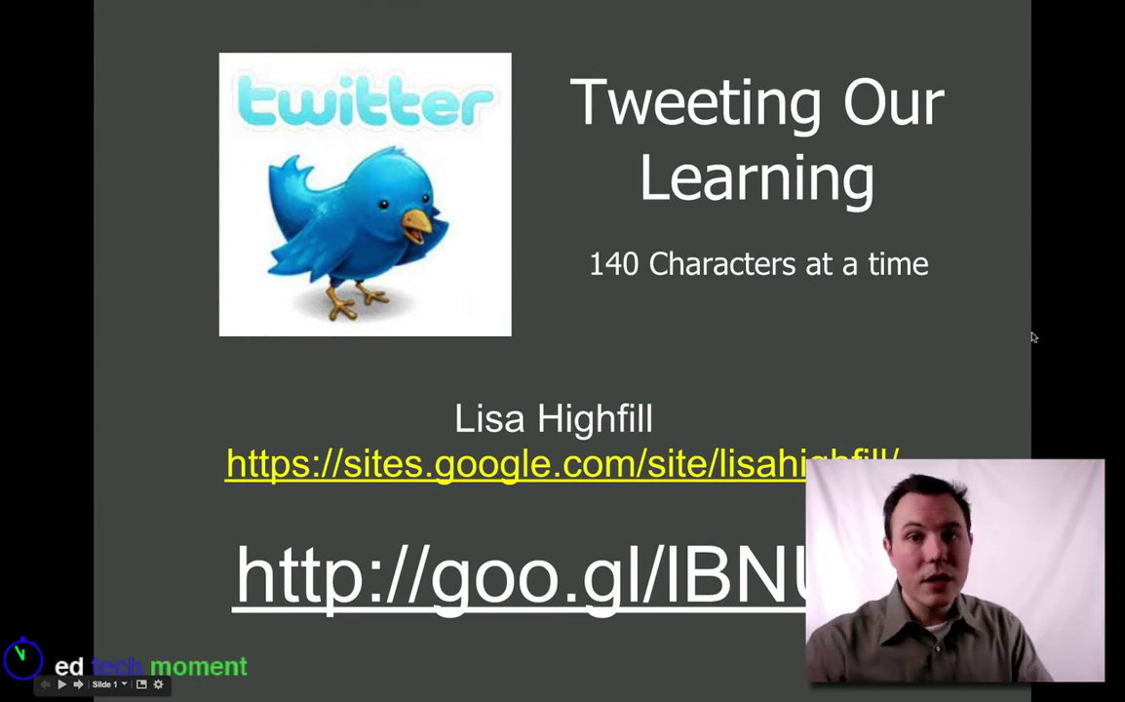
{"action": "key", "text": "Right"}
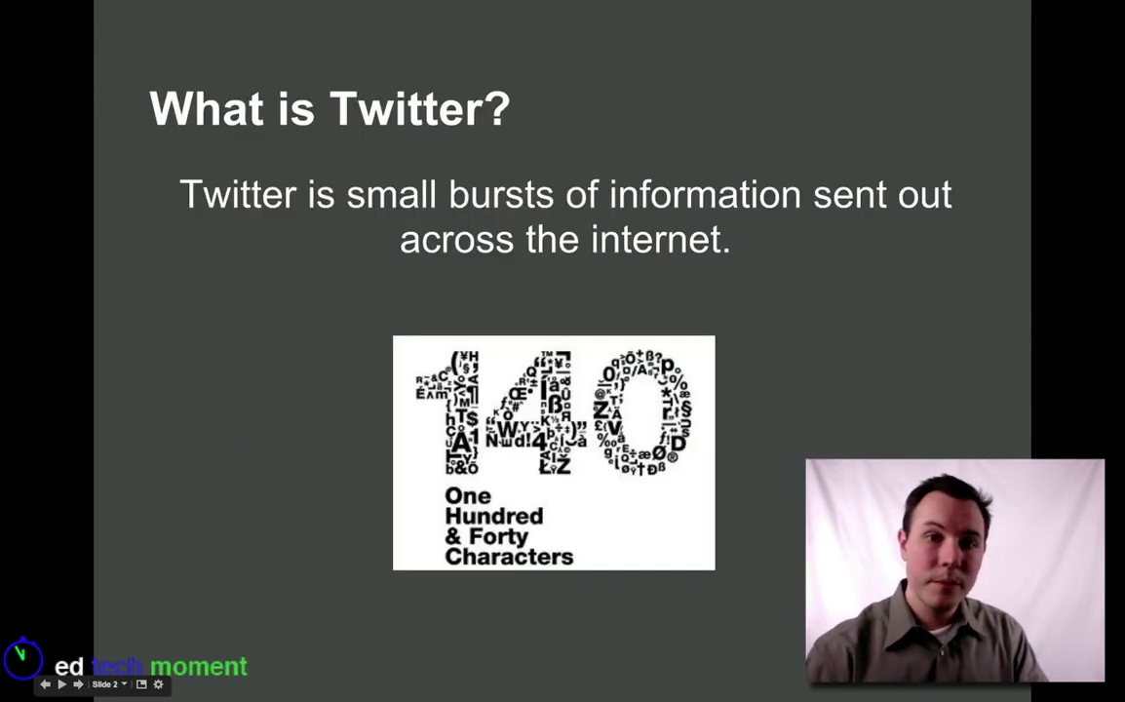
{"action": "key", "text": "Right"}
{"action": "key", "text": "Left"}
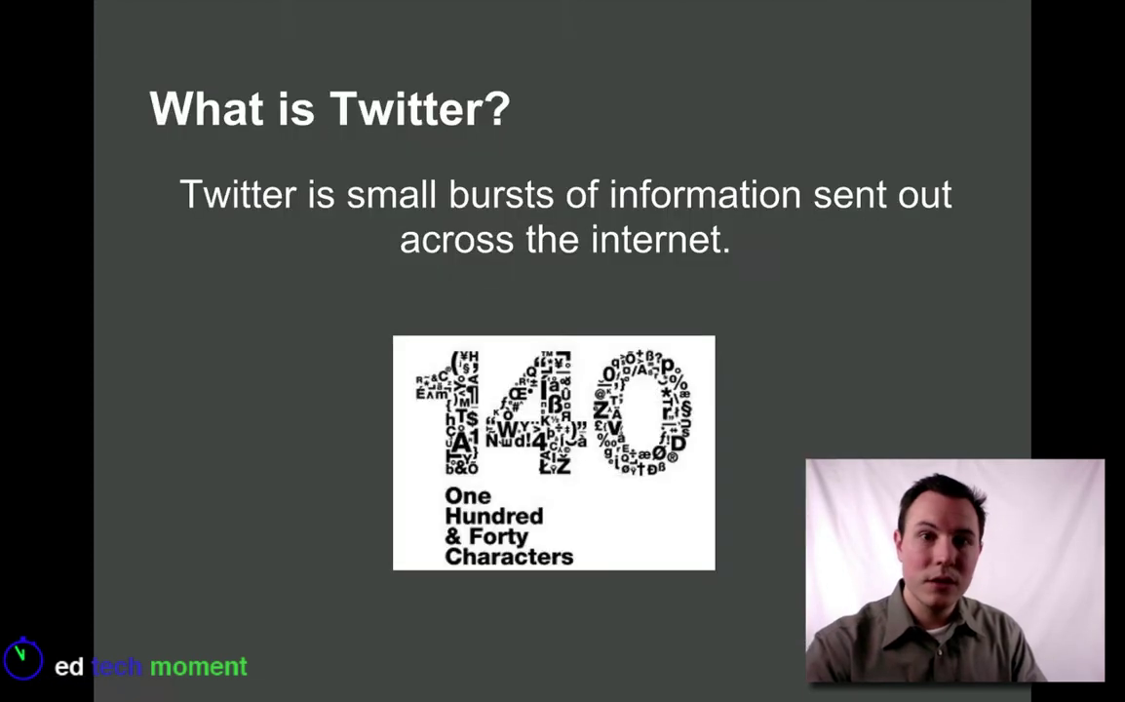
{"action": "key", "text": "Right"}
{"action": "key", "text": "Right"}
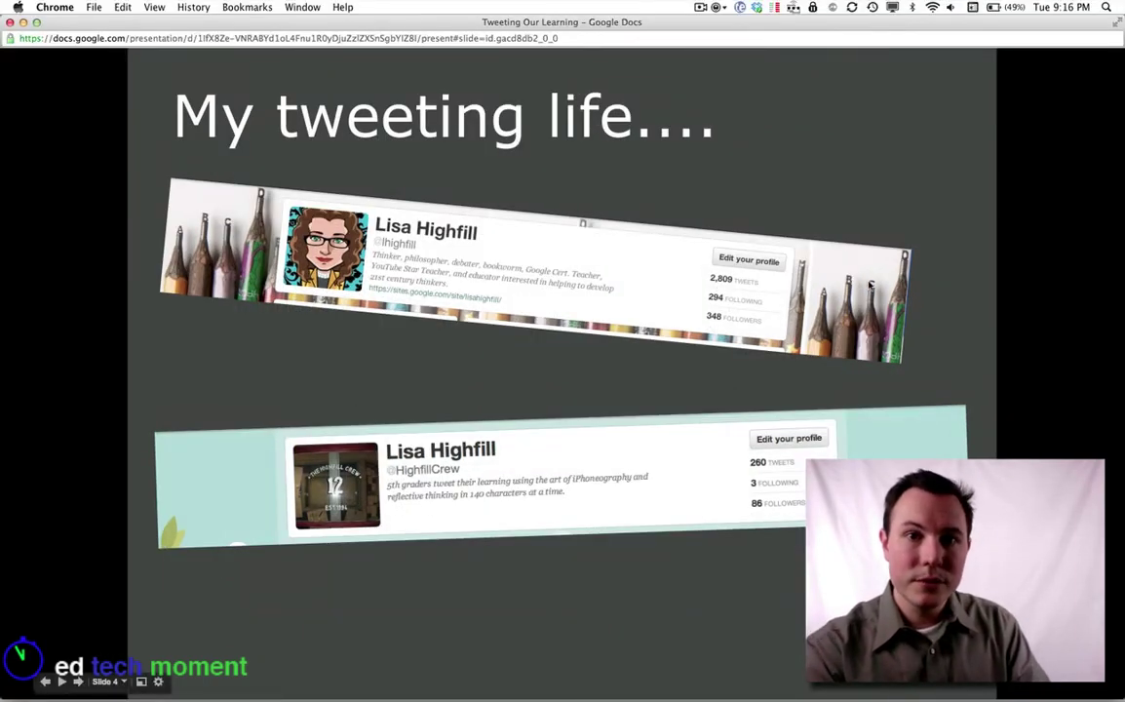
{"action": "key", "text": "Escape"}
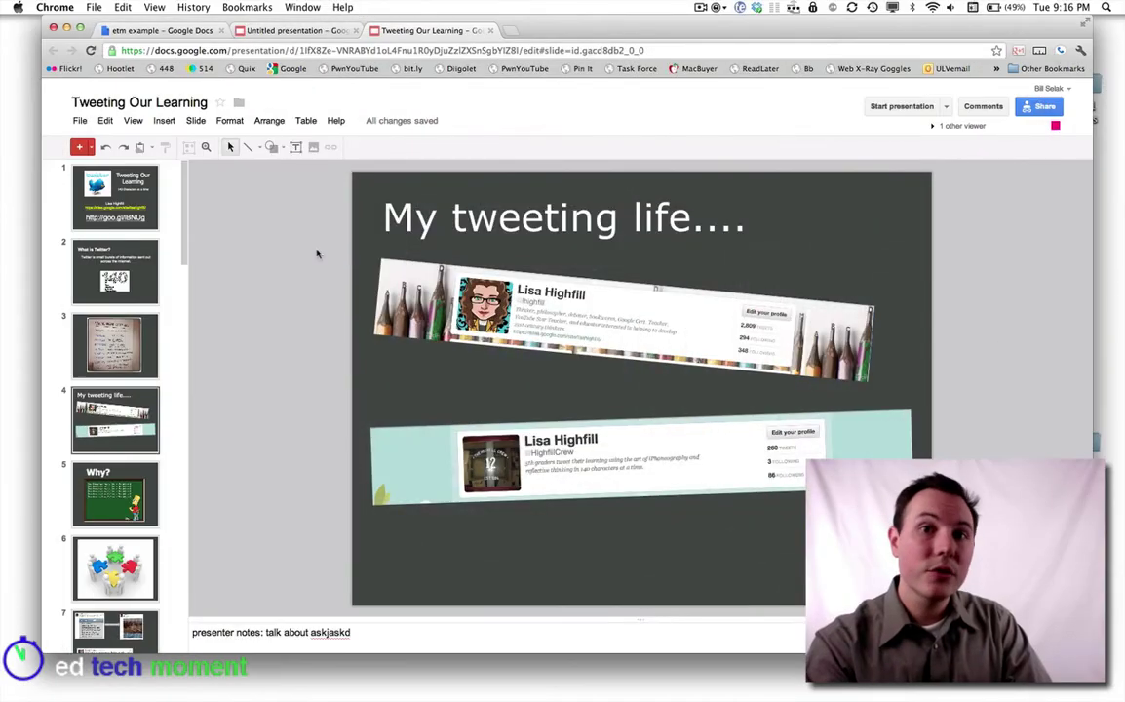
Show the File menu with its Download as, Publish to the Web and Print options.
{"action": "left_click", "coordinate": [81, 121]}
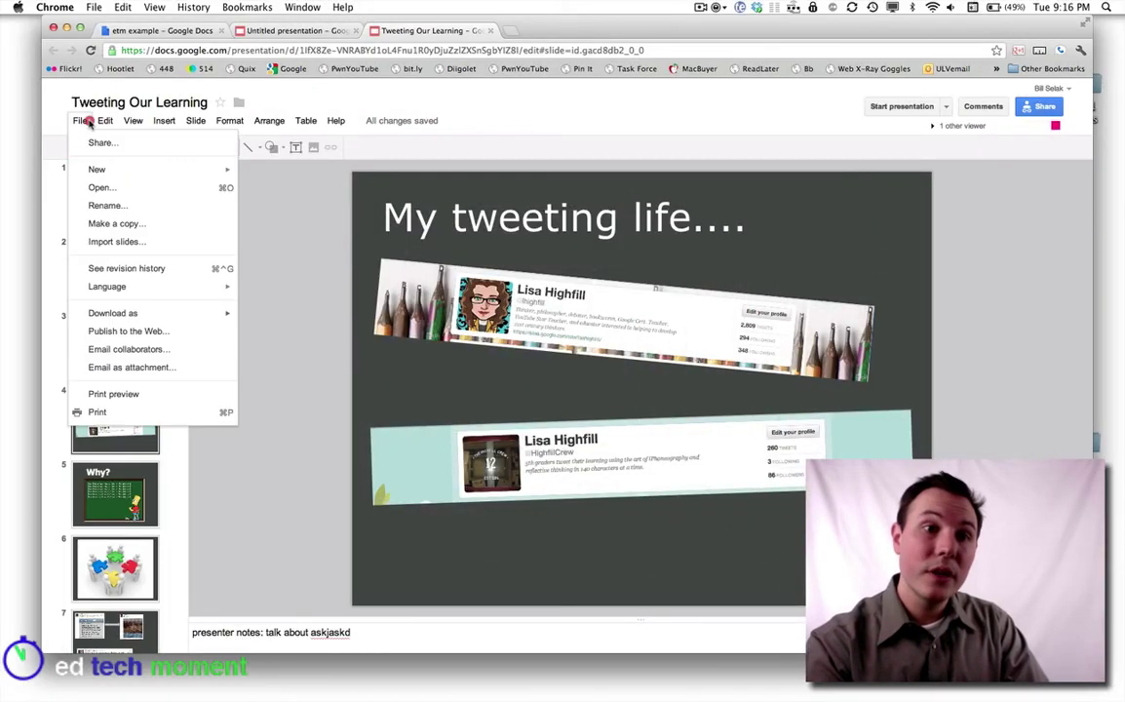